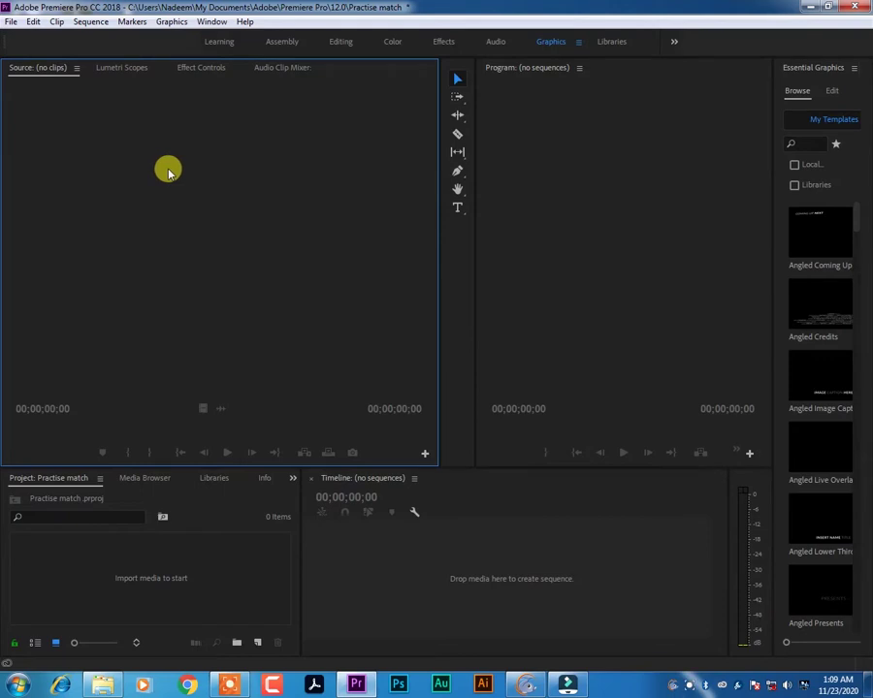
Step: Import the CITY STREETS stock footage video from G: > Free Stock Videos into the project
left_click(155, 582)
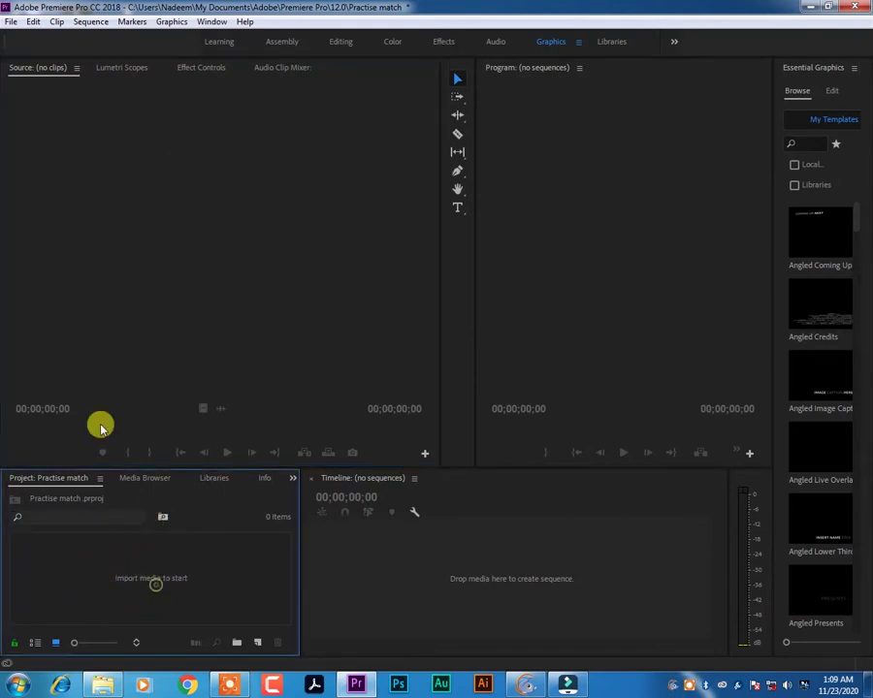
key("ctrl+i")
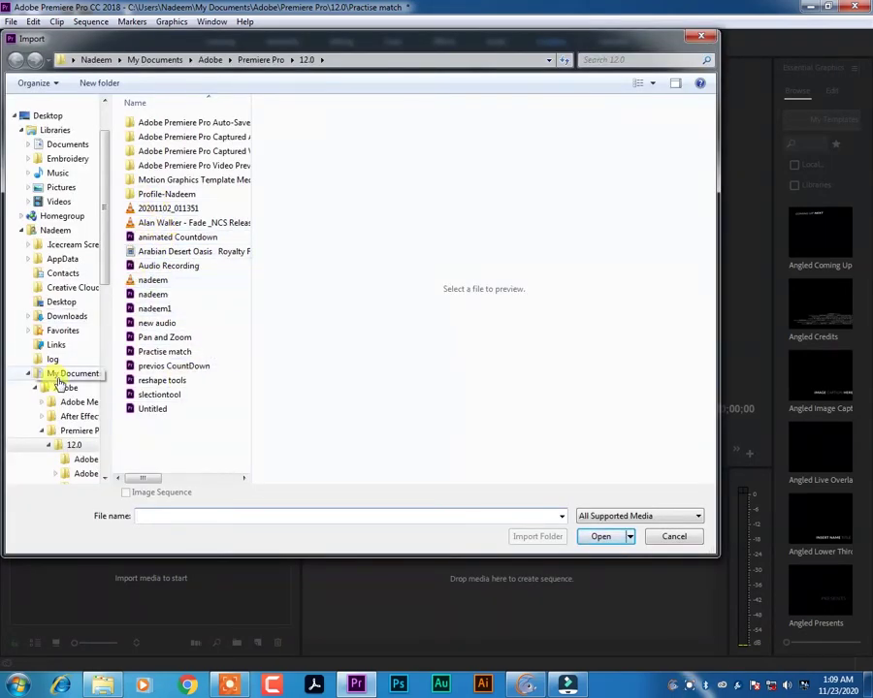
scroll(95, 320, "down", 6)
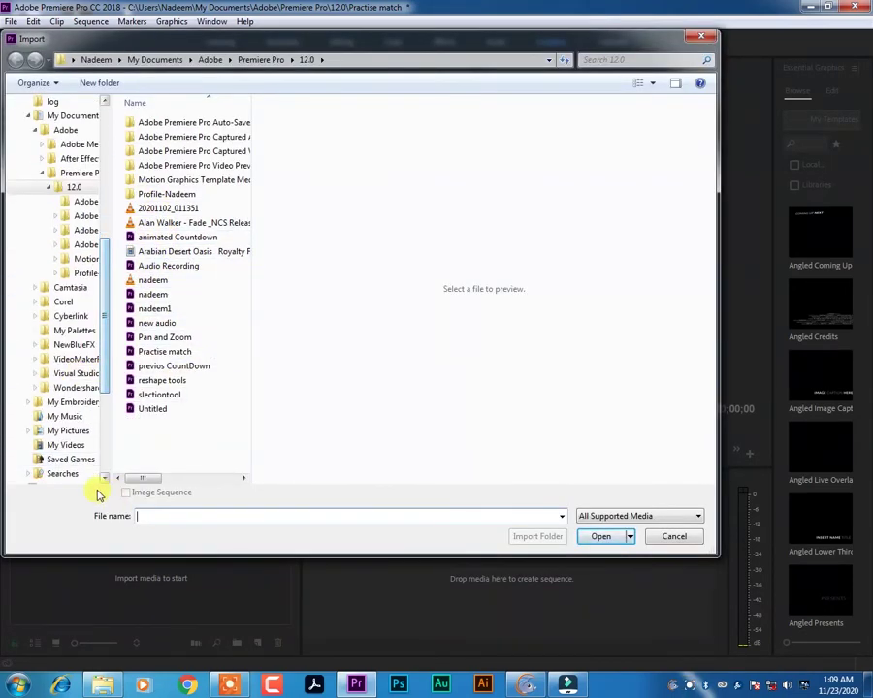
scroll(101, 393, "down", 2)
scroll(77, 398, "down", 1)
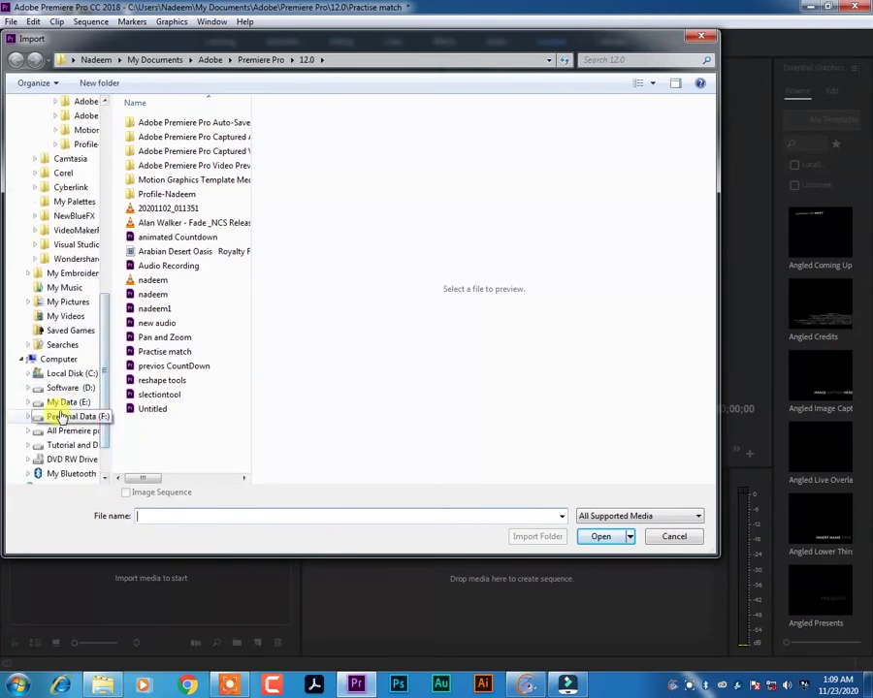
left_click(61, 430)
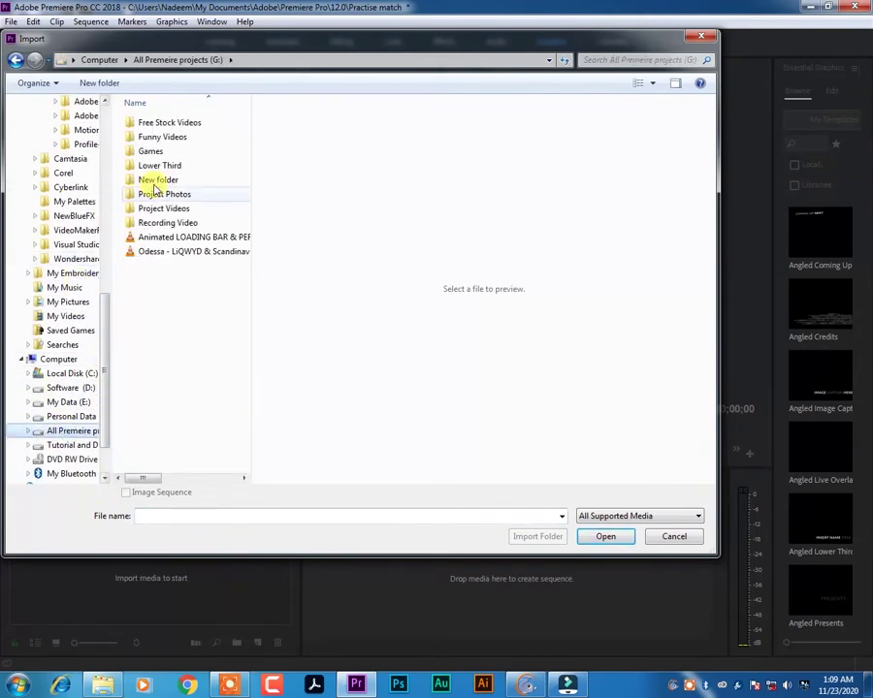
left_click(175, 124)
double_click(176, 126)
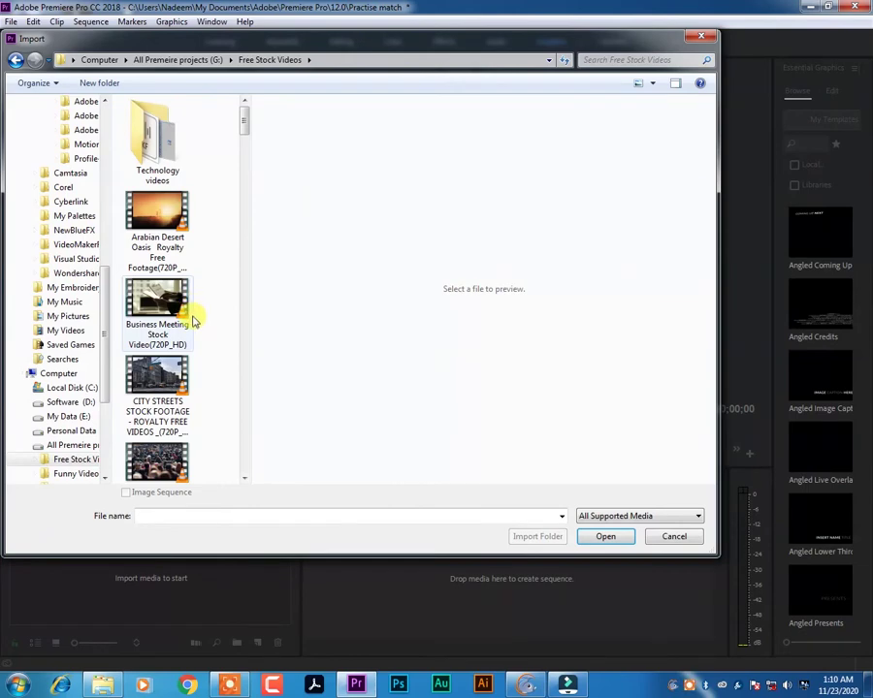
double_click(160, 378)
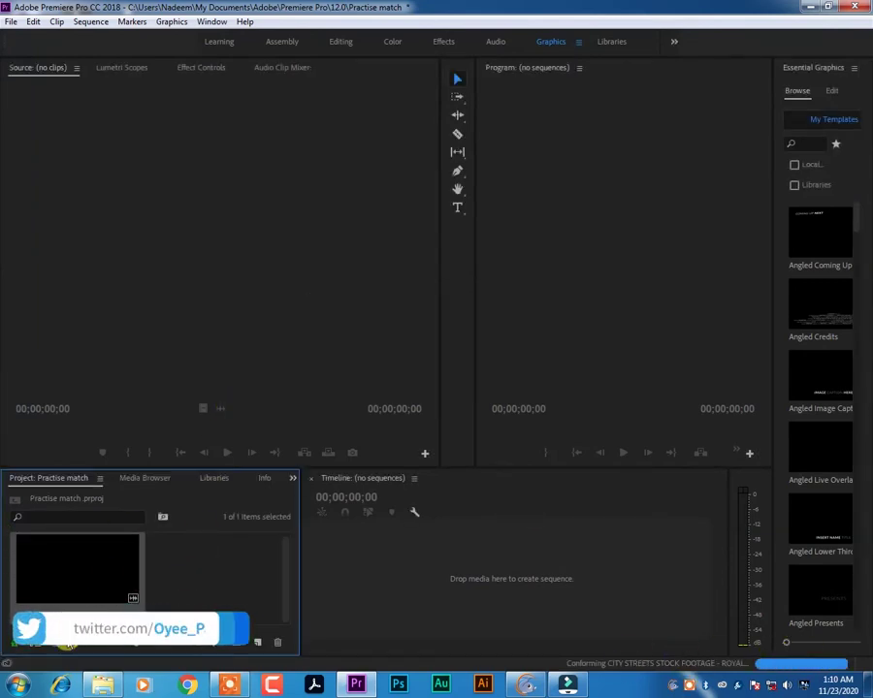
Step: Load the CITY STREETS clip into the Source Monitor and play a preview of it
double_click(67, 582)
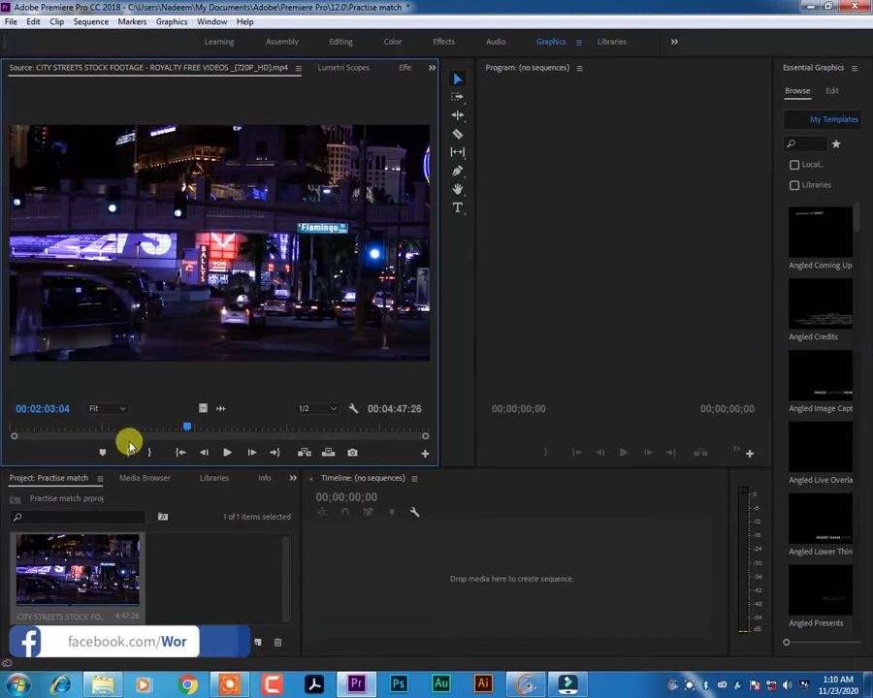
left_click(228, 454)
left_click(228, 453)
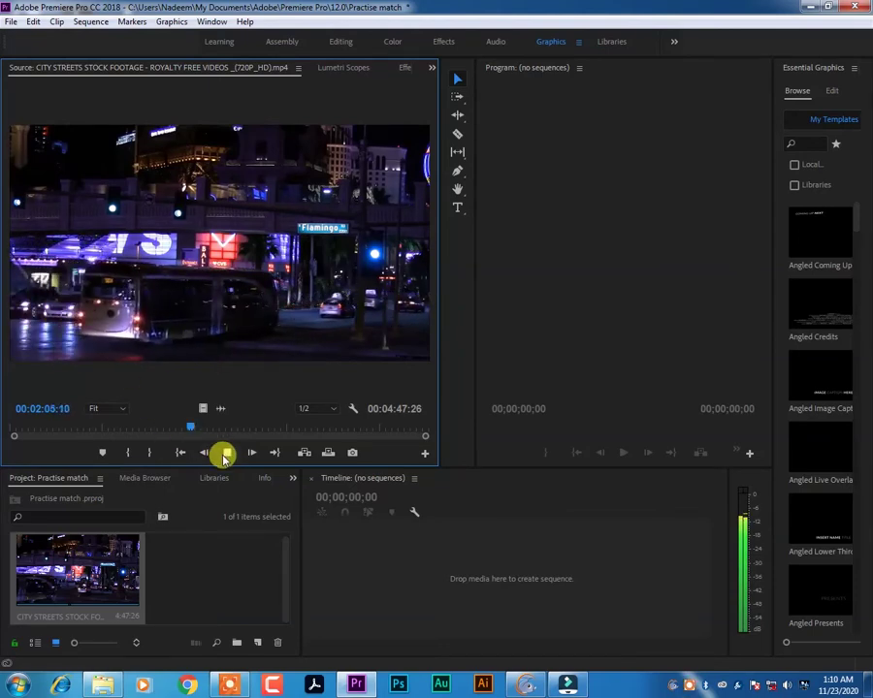
left_click(225, 452)
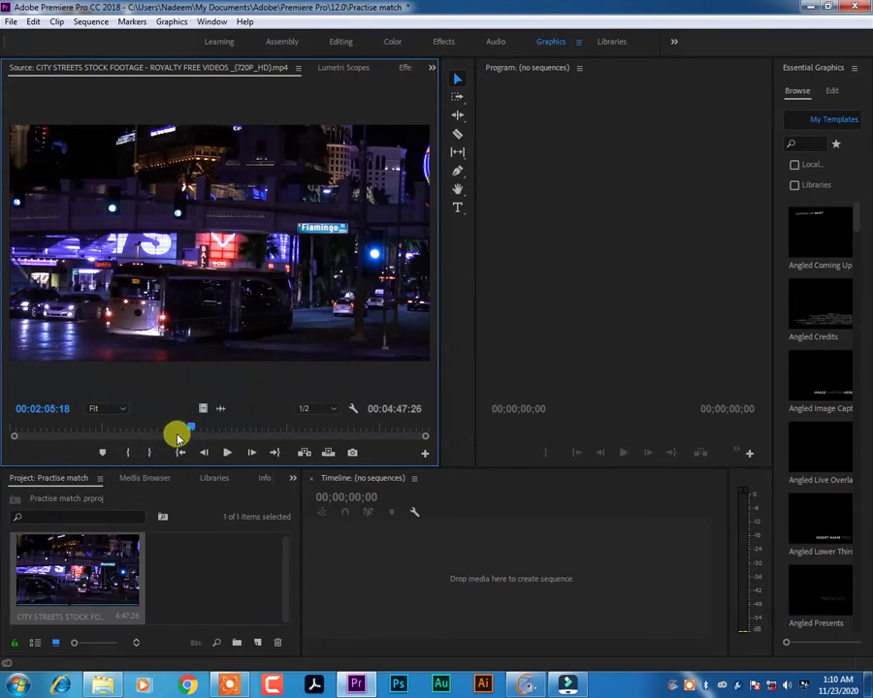
Step: Mark an In point near 00:01:31 and an Out point at 00:01:42:05
left_click_drag(189, 429, 136, 432)
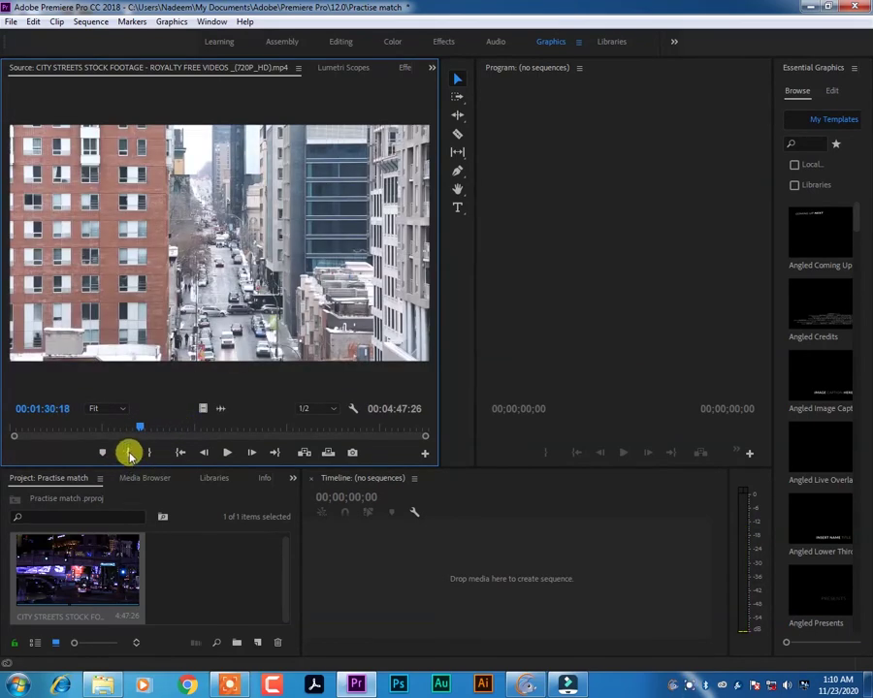
left_click(129, 453)
left_click(227, 453)
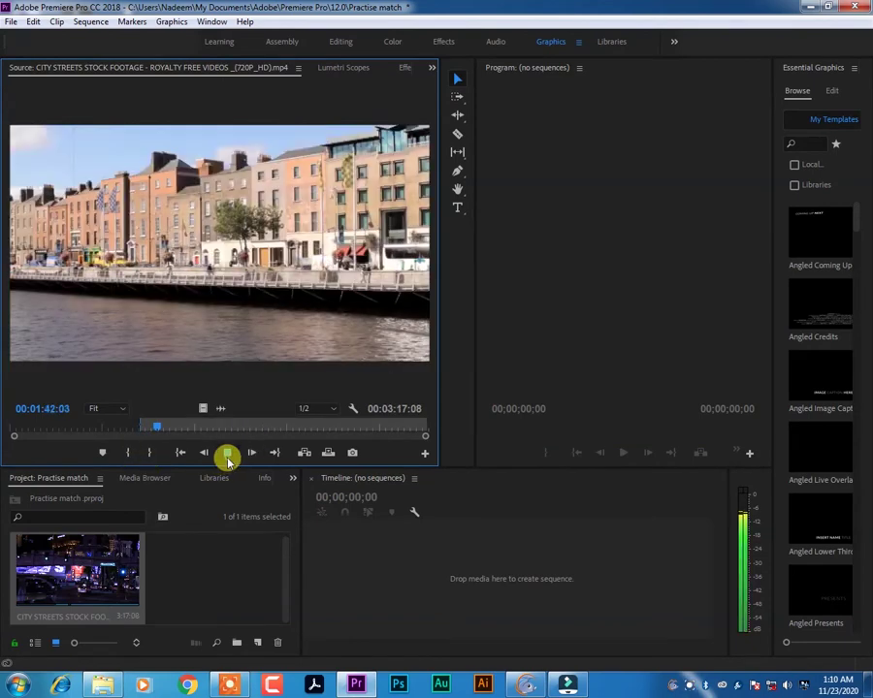
left_click(227, 453)
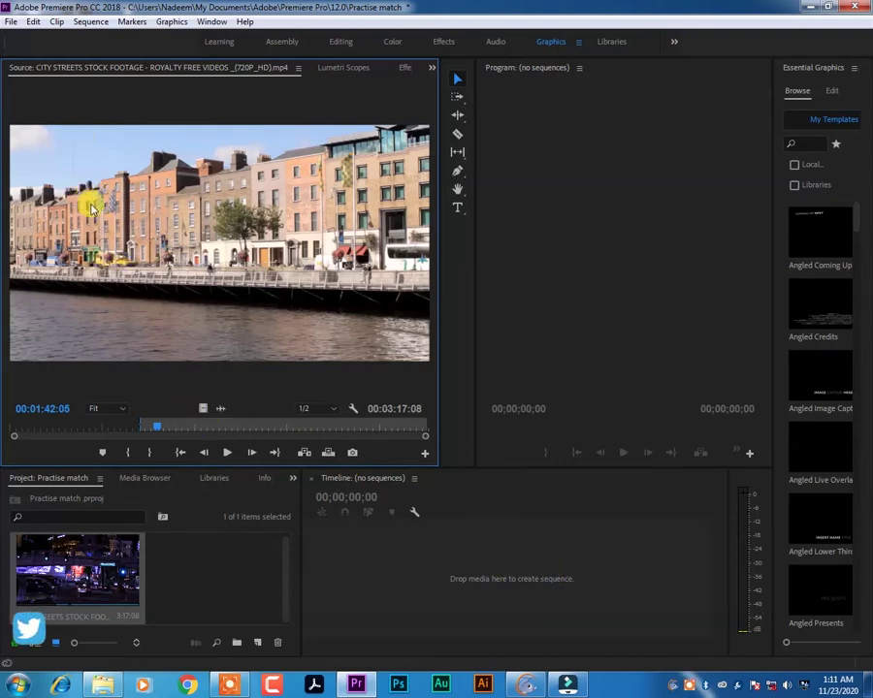
left_click(151, 453)
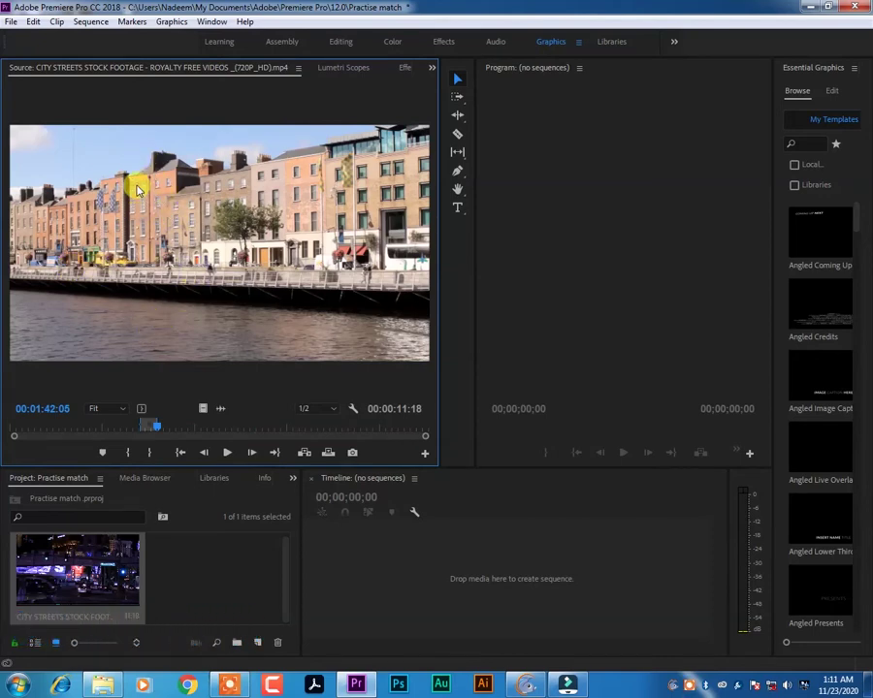
Step: Drop the trimmed clip onto the timeline to create a new sequence and scrub through it
left_click_drag(148, 205, 502, 586)
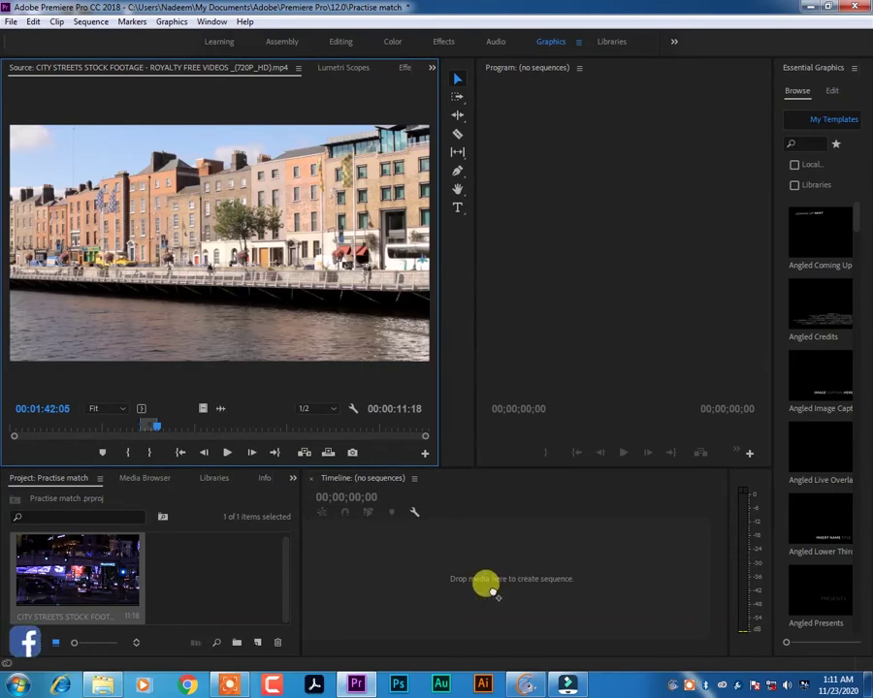
left_click_drag(492, 593, 493, 594)
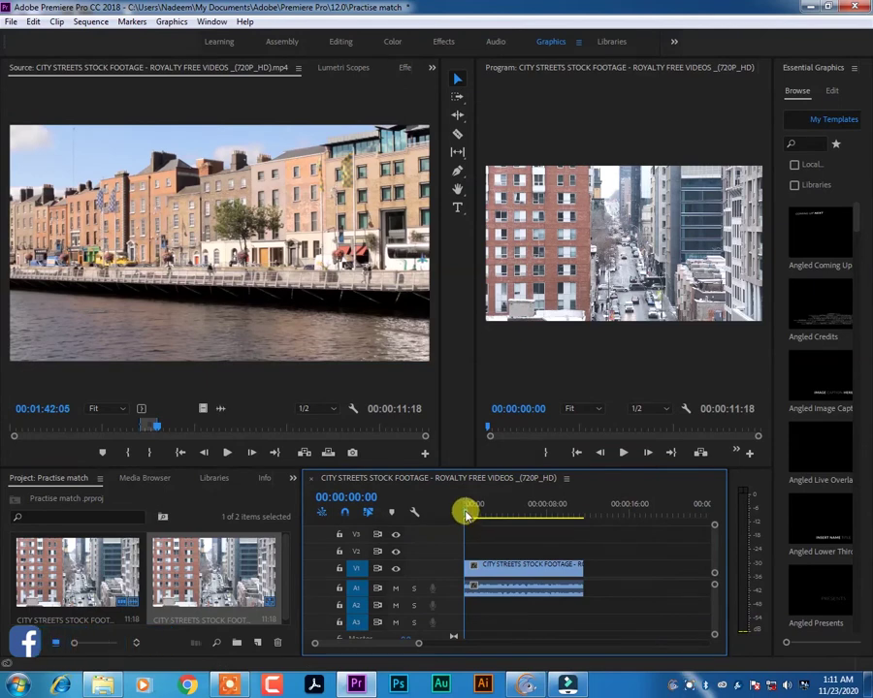
left_click_drag(467, 515, 582, 523)
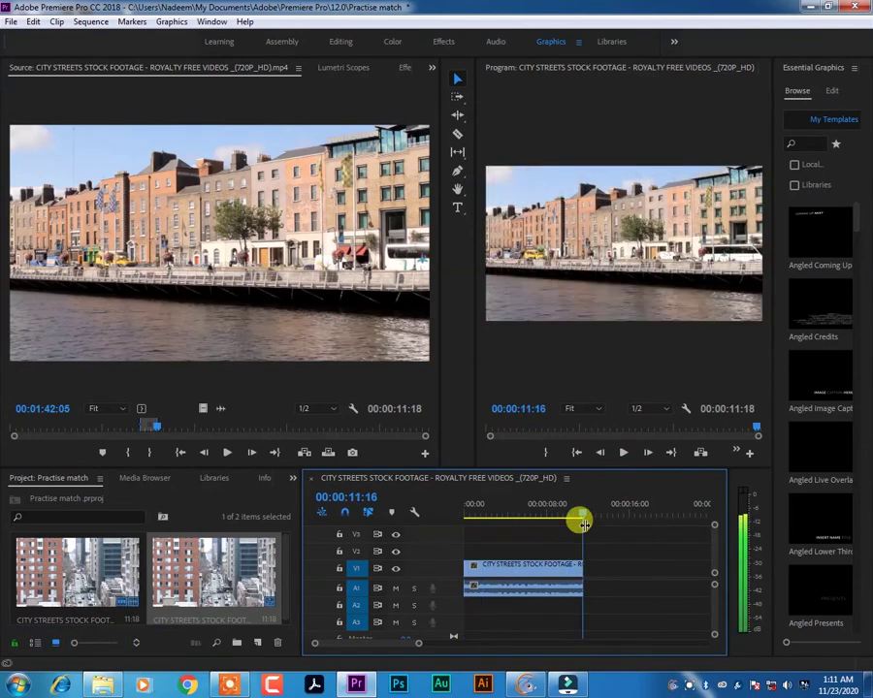
left_click_drag(578, 519, 419, 528)
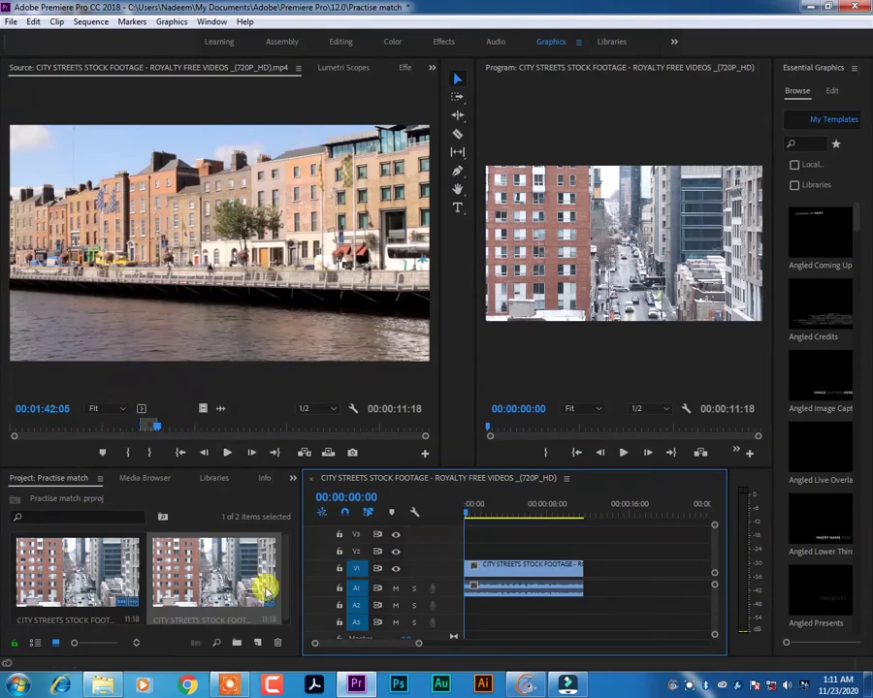
Step: Play the sequence, stop near 00:00:03:21, and select the city street clip
left_click(622, 452)
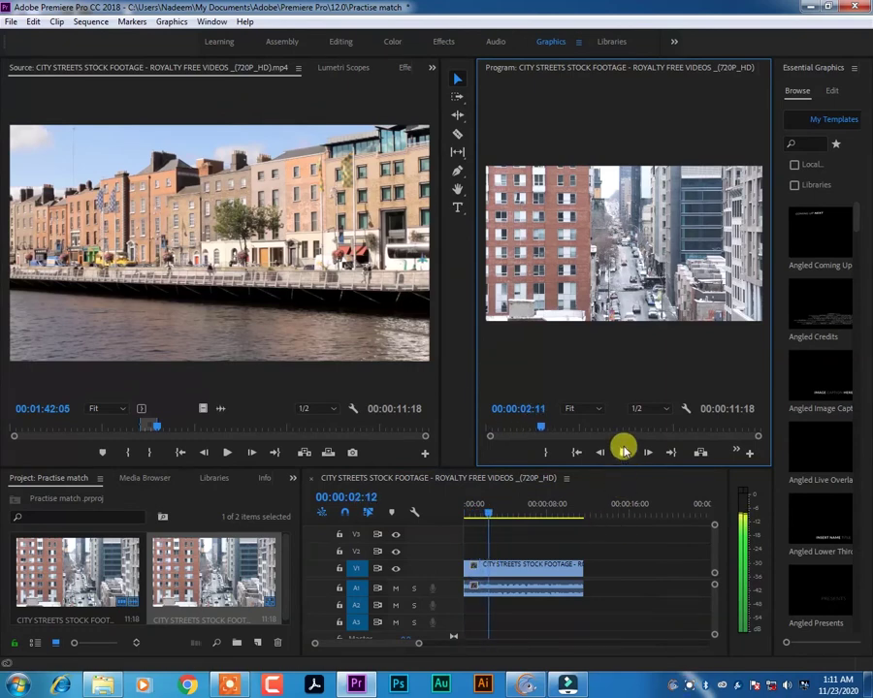
left_click(622, 450)
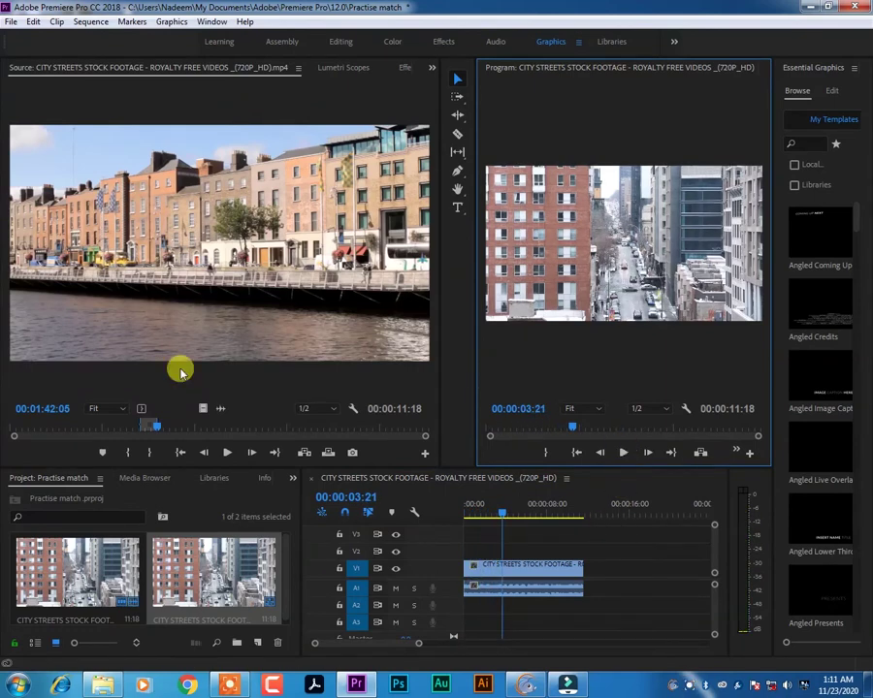
left_click(548, 574)
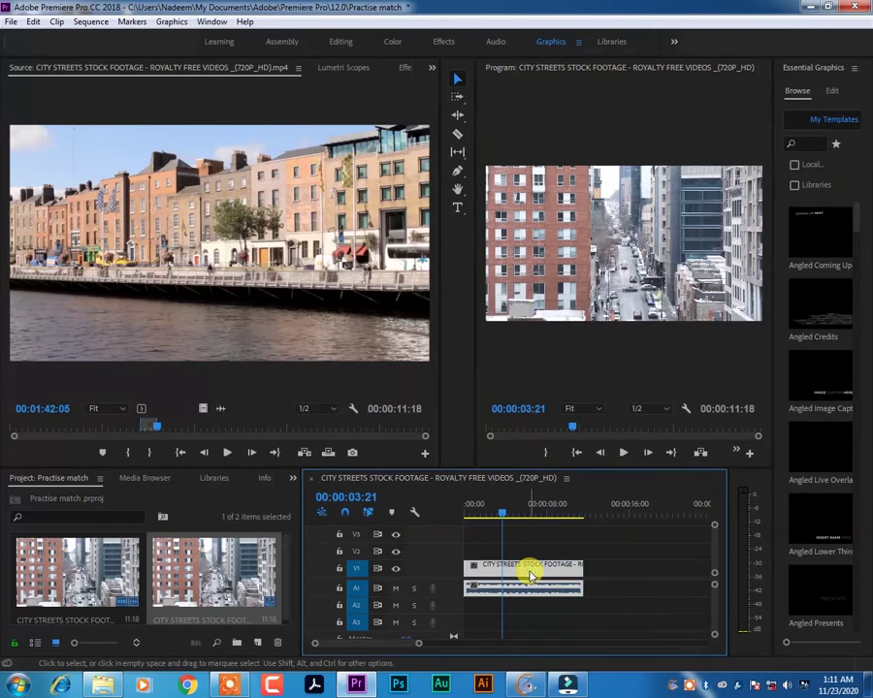
Step: Replace the timeline clip with the source's video only on V1 from 00:00:03:21, then preview it
key("Delete")
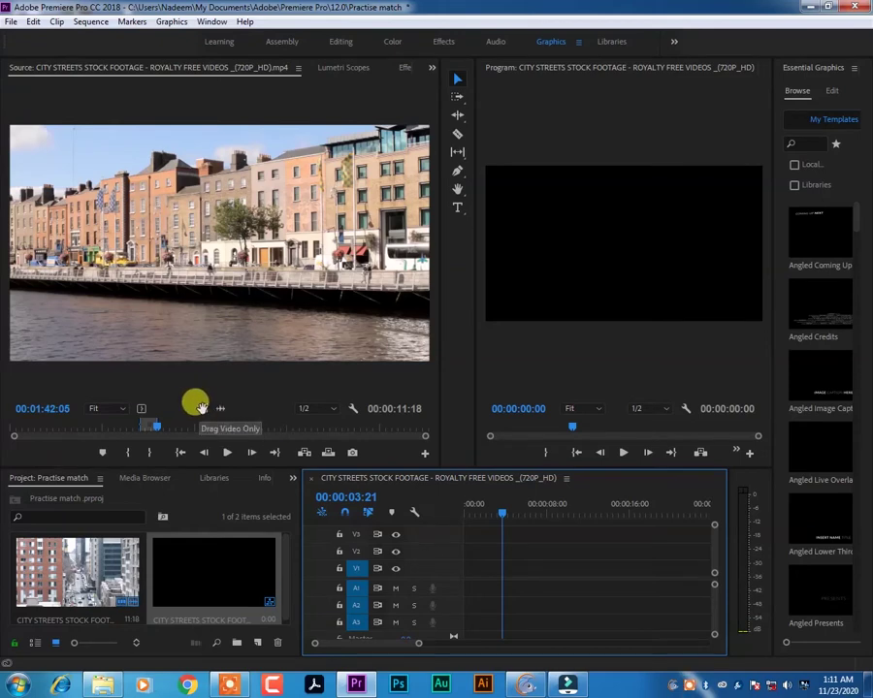
left_click_drag(203, 405, 504, 565)
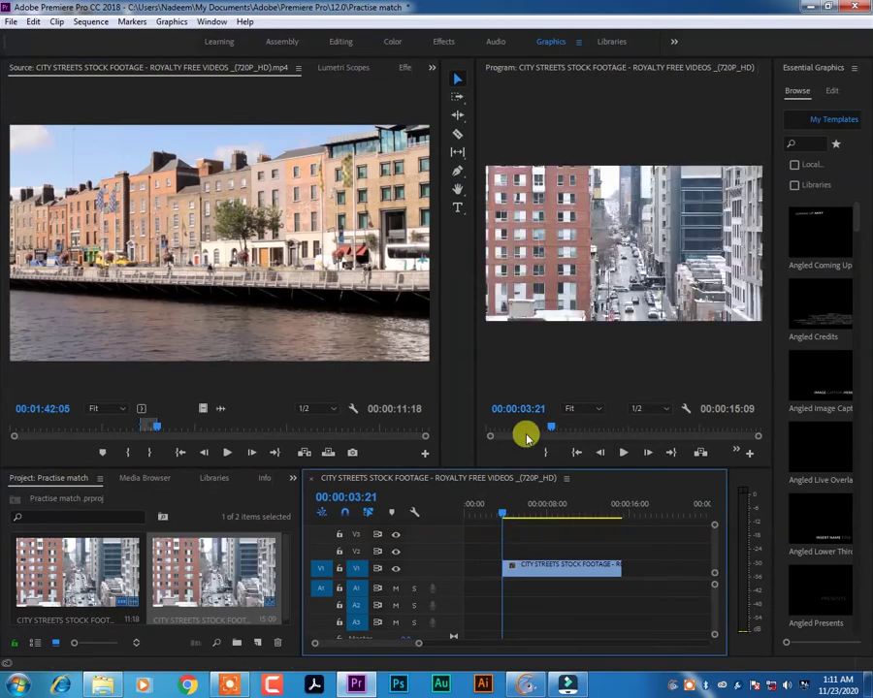
left_click(621, 452)
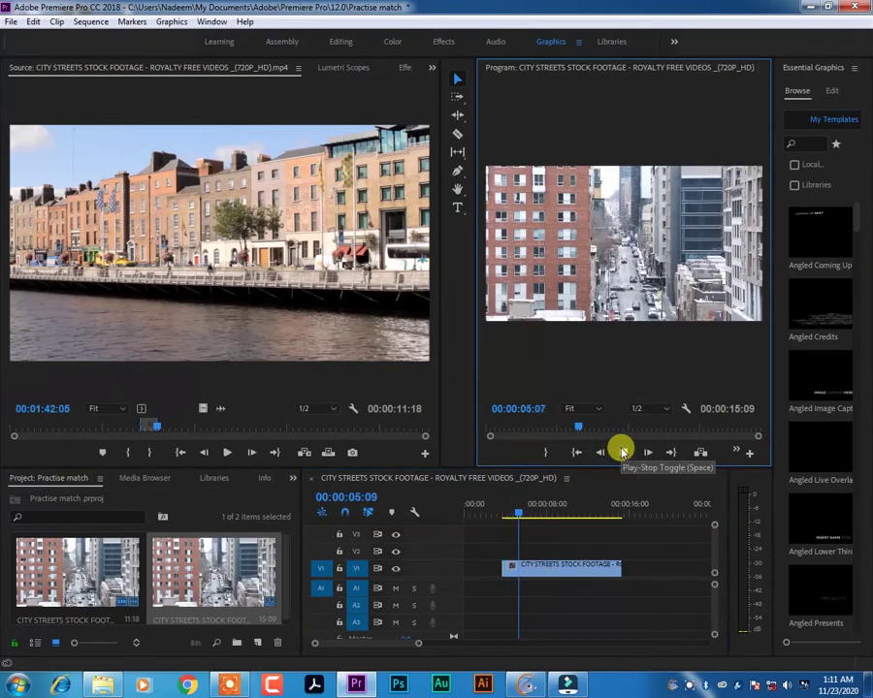
left_click(622, 452)
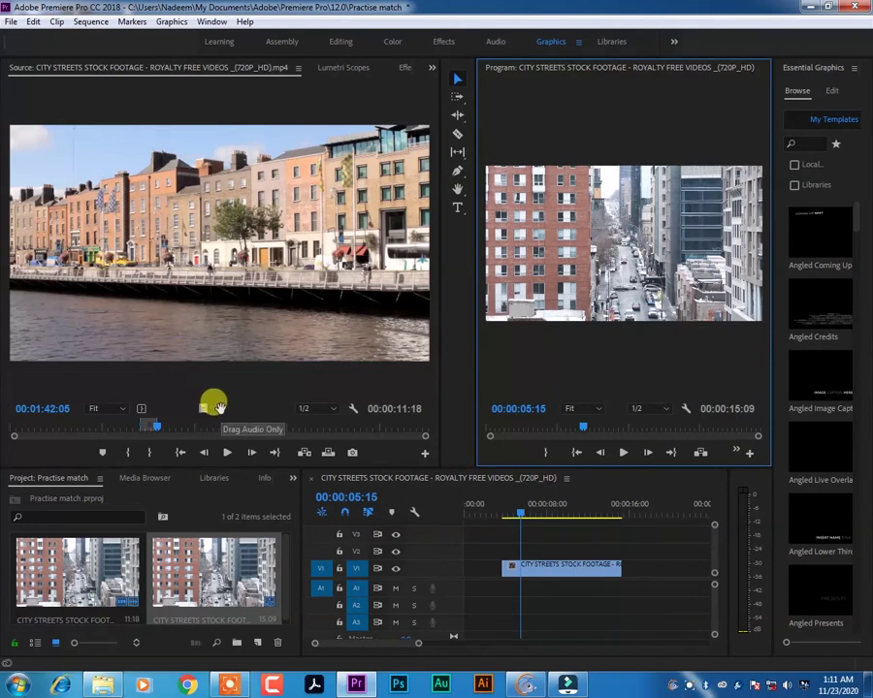
Step: Drag the source clip's audio only onto A1 under the video clip
mouse_move(217, 407)
left_mouse_down()
mouse_move(523, 597)
mouse_move(495, 582)
left_mouse_up()
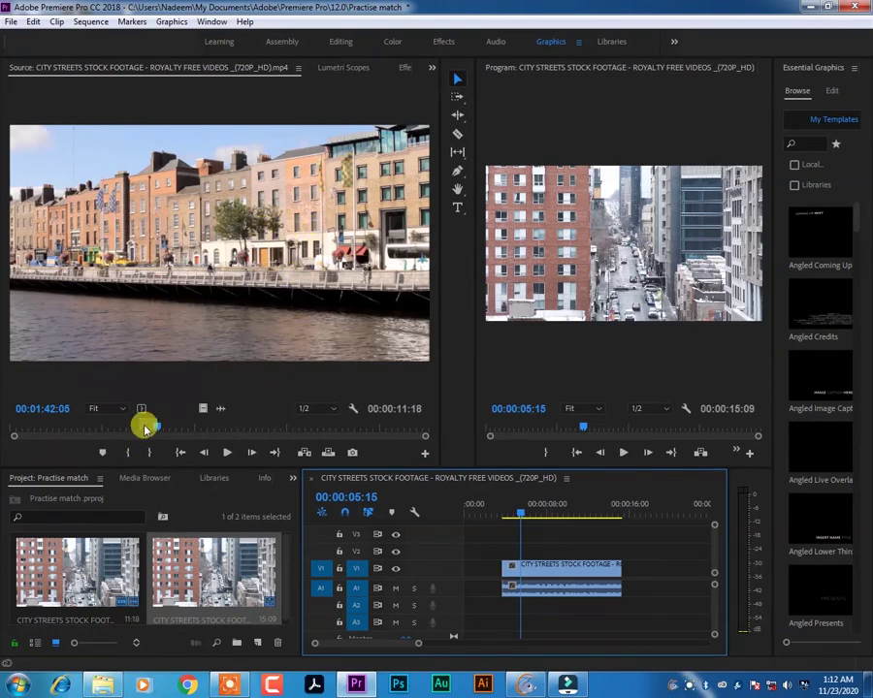
Step: Shift the source In/Out range to a 00:00:23:03 section and cue the night city shot
left_click_drag(143, 427, 77, 428)
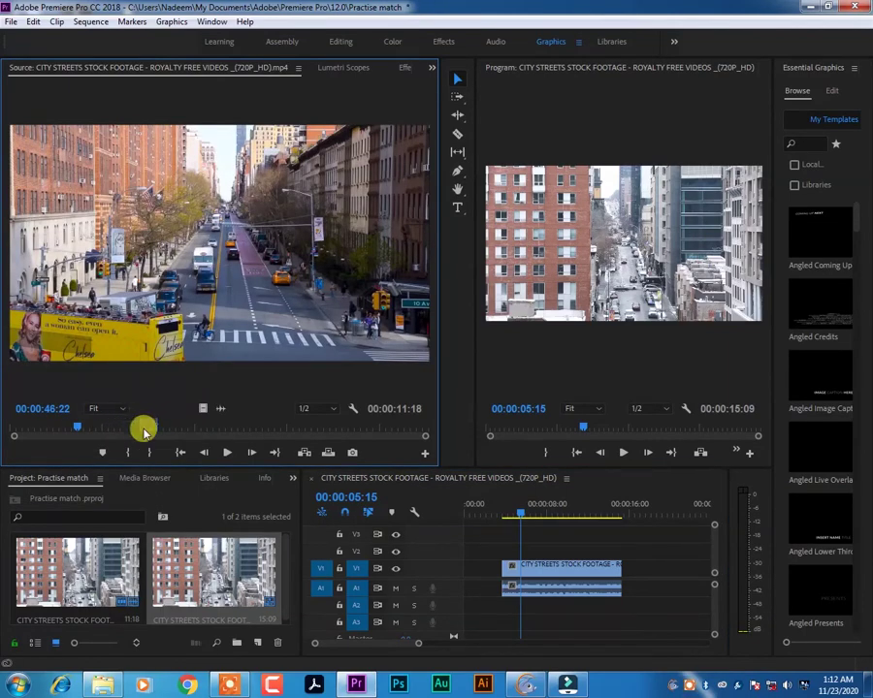
mouse_move(155, 421)
left_mouse_down()
mouse_move(140, 420)
mouse_move(230, 423)
mouse_move(202, 427)
mouse_move(212, 422)
left_mouse_up()
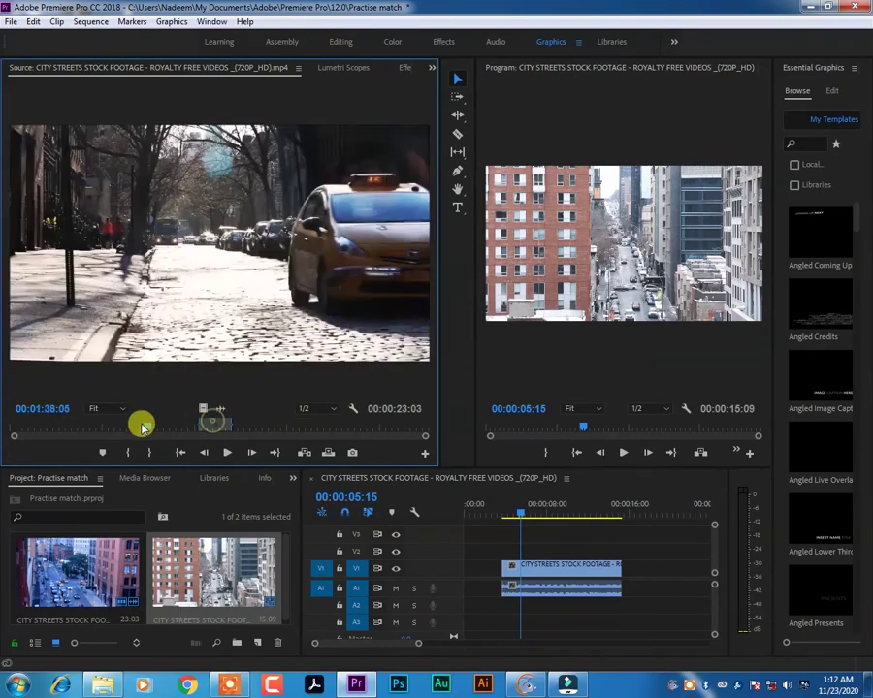
left_click_drag(141, 427, 105, 427)
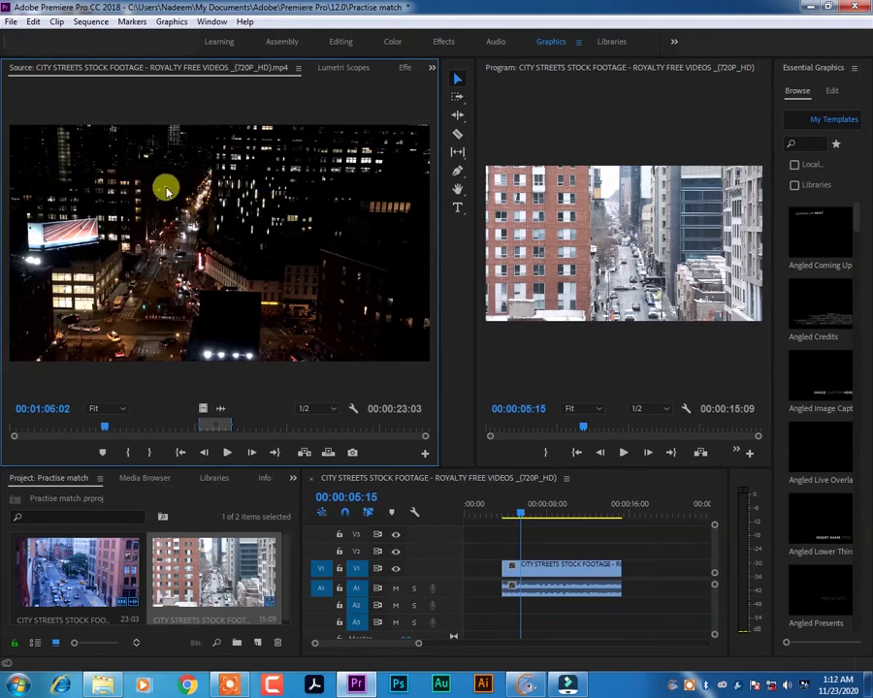
Step: Delete the V1 video clip and the A1 audio clip, then minimize Premiere
left_click(575, 570)
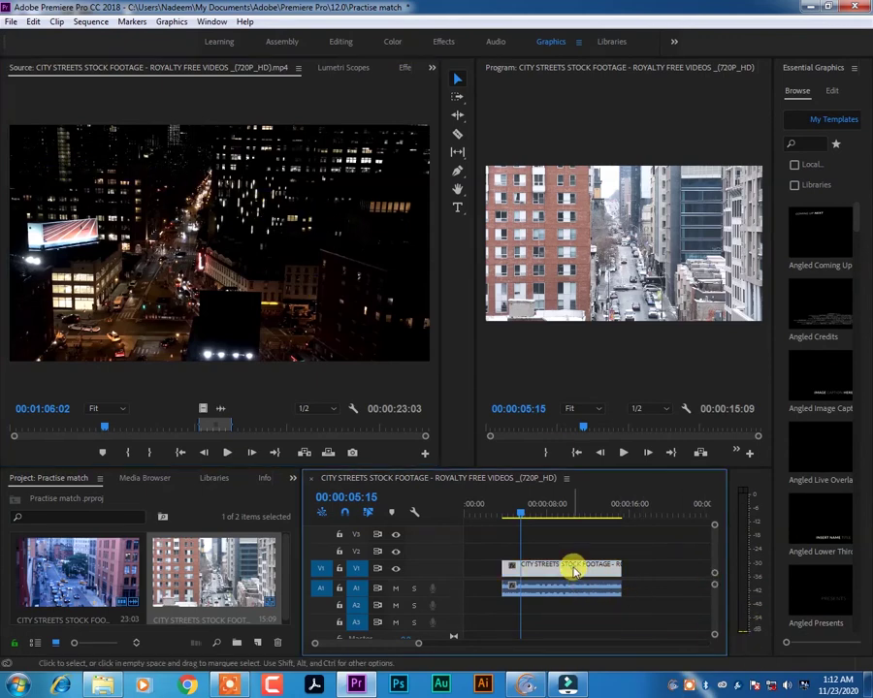
key("Delete")
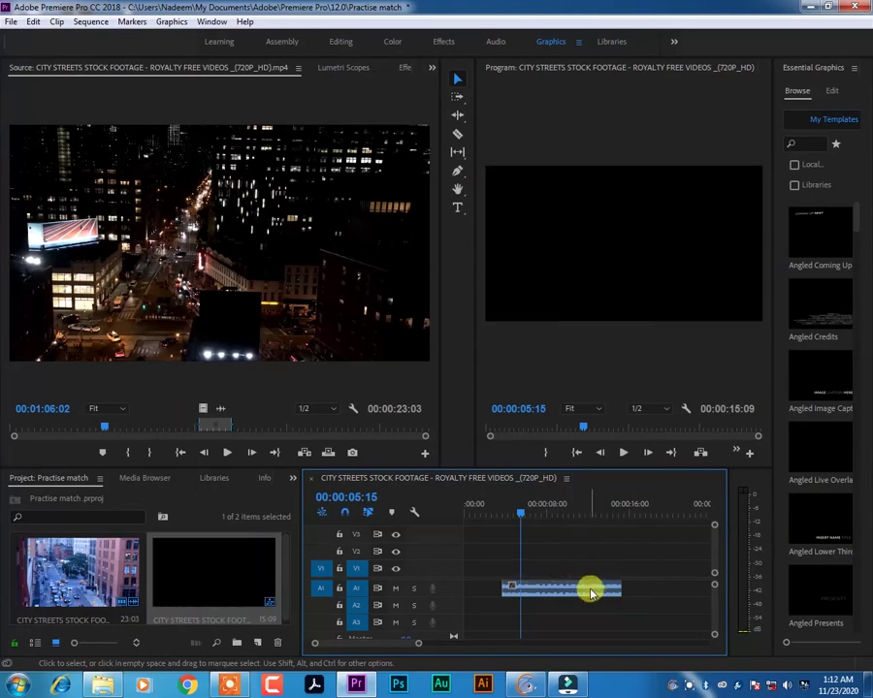
left_click(590, 591)
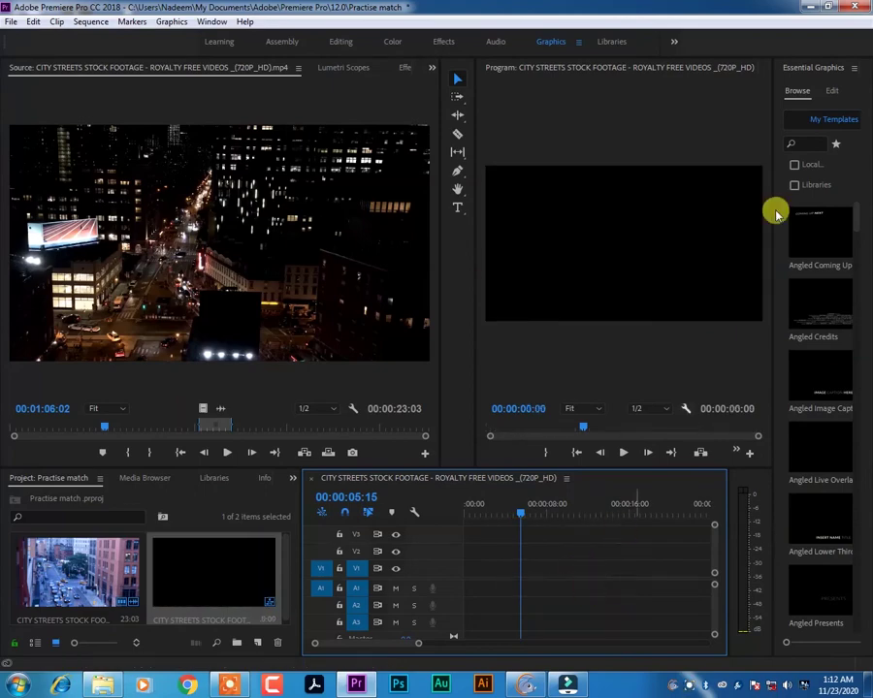
left_click(805, 6)
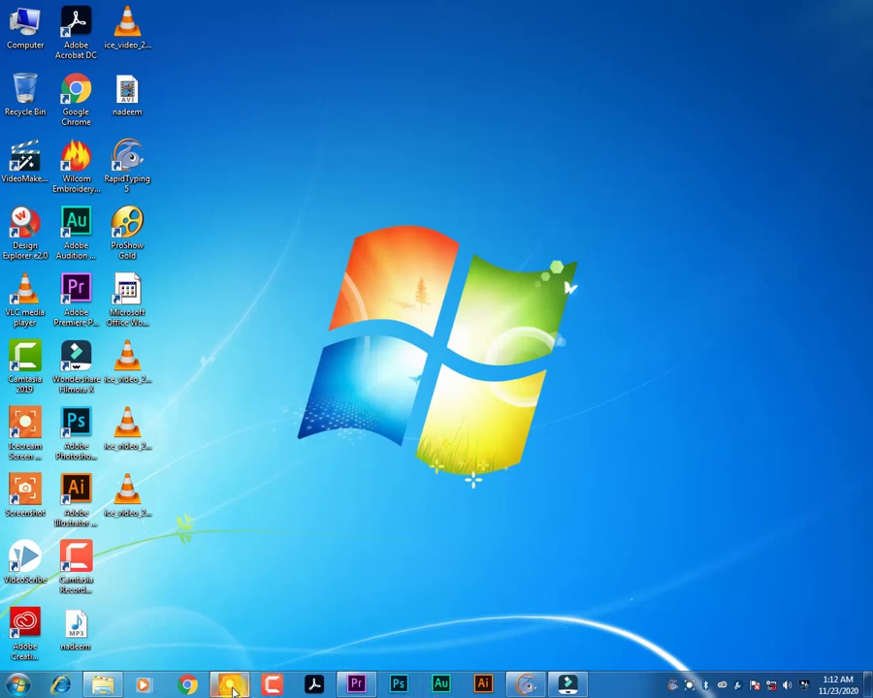
Step: Stop the Icecream Screen Recorder recording from its taskbar controls
left_click(232, 684)
left_click(495, 663)
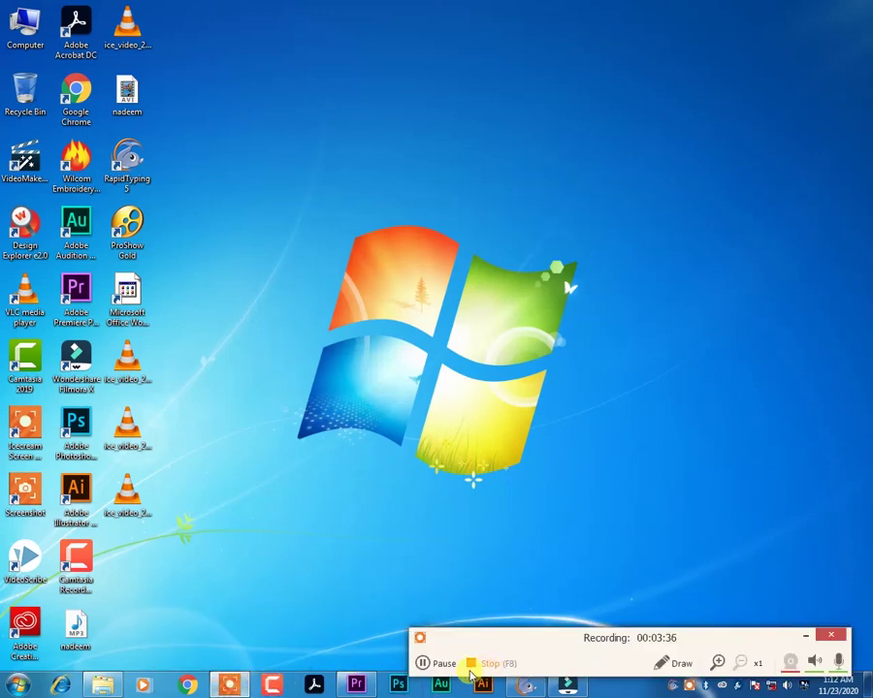
left_click(470, 663)
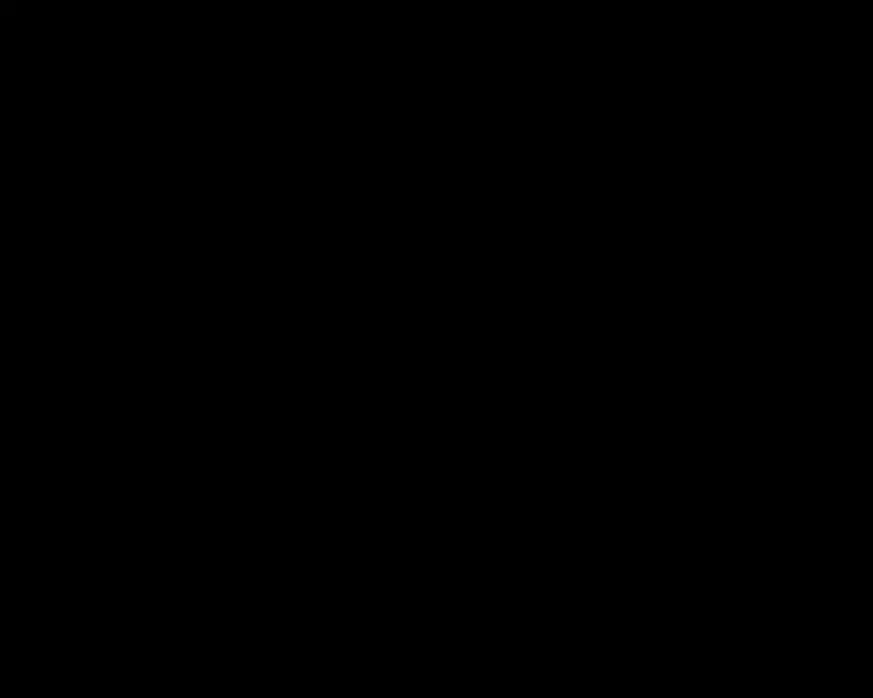